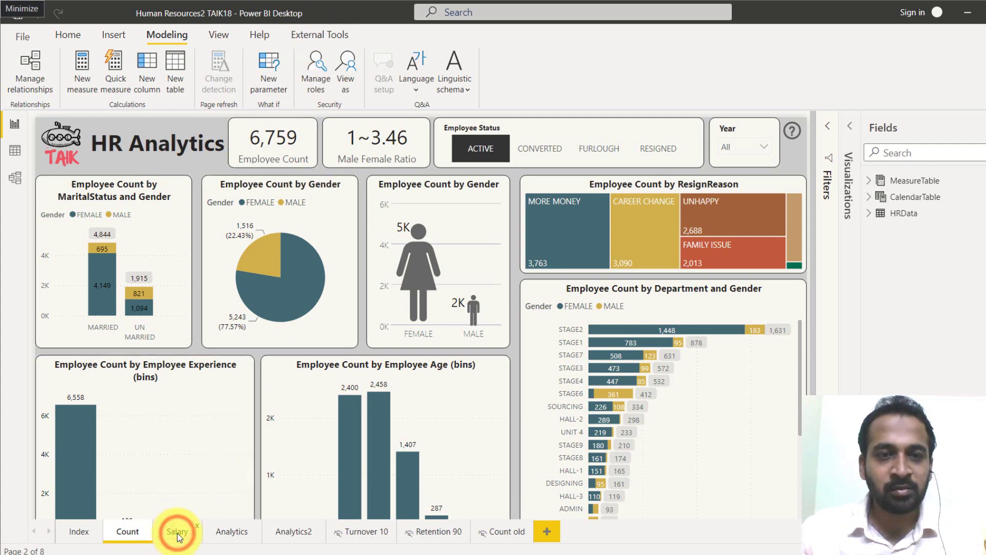
Move from the Count page to the Salary report page
key(ctrl+Page_Down)
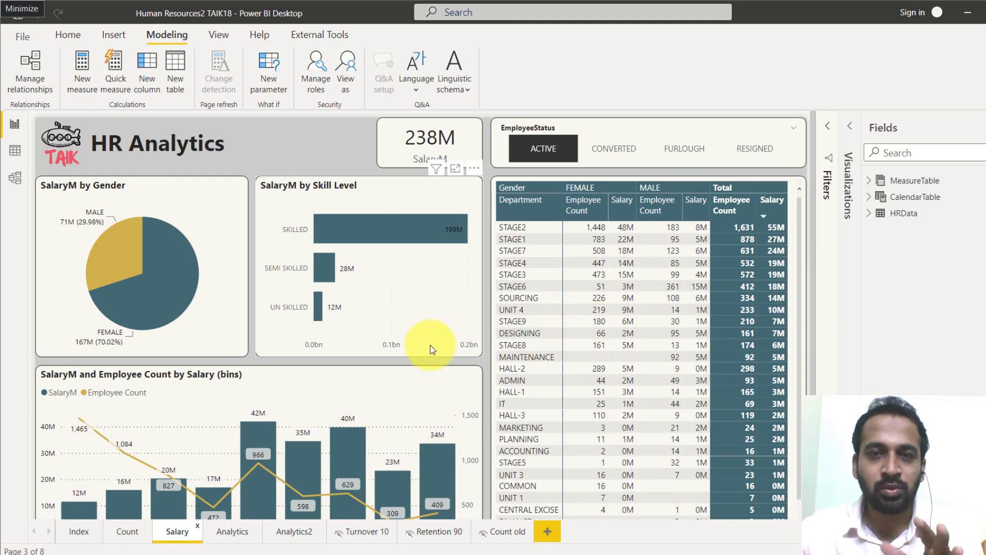
mouse_move(346, 72)
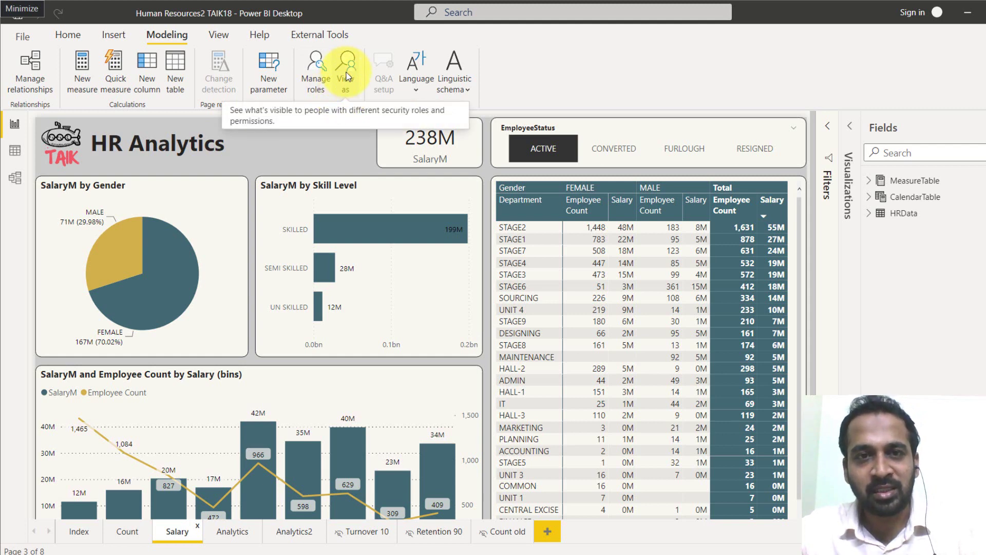
click(313, 72)
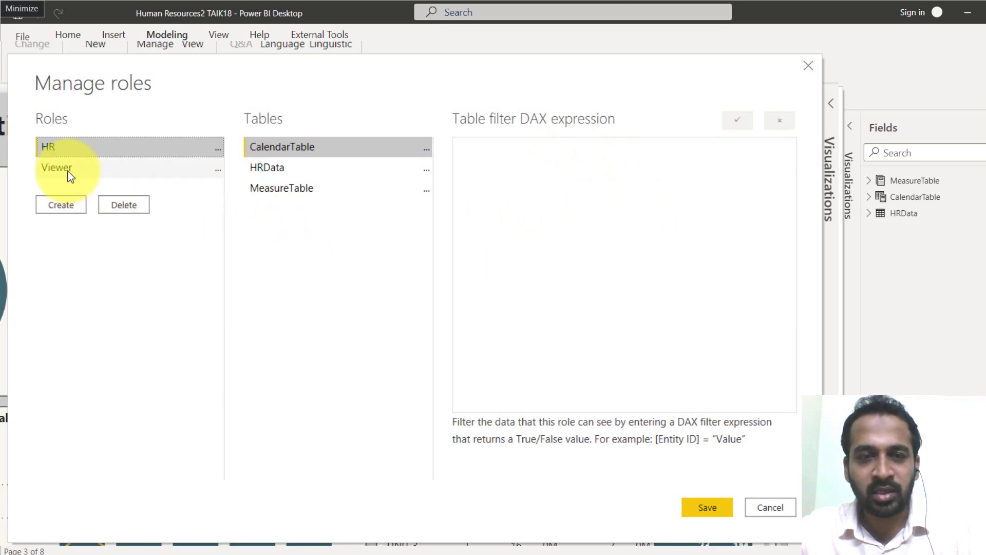
click(67, 171)
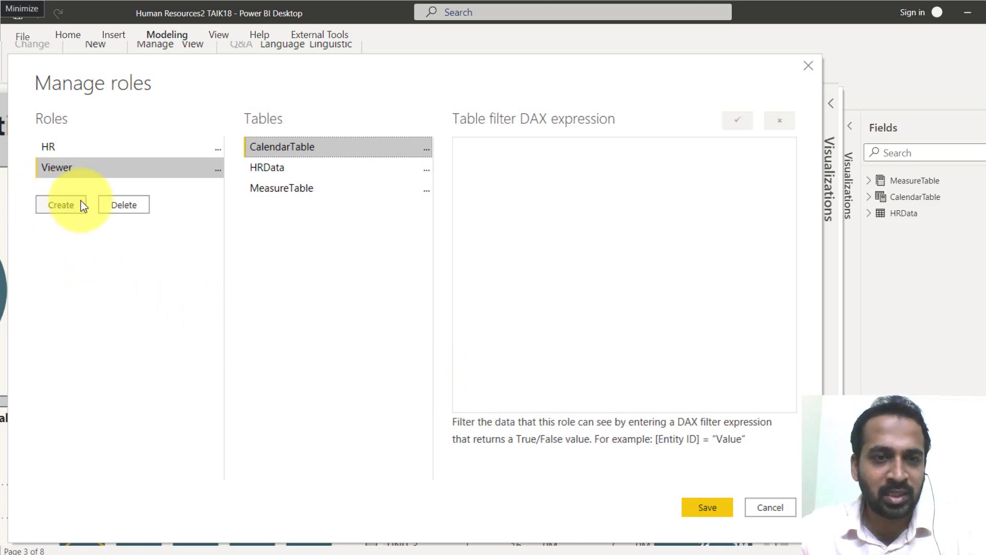
click(60, 205)
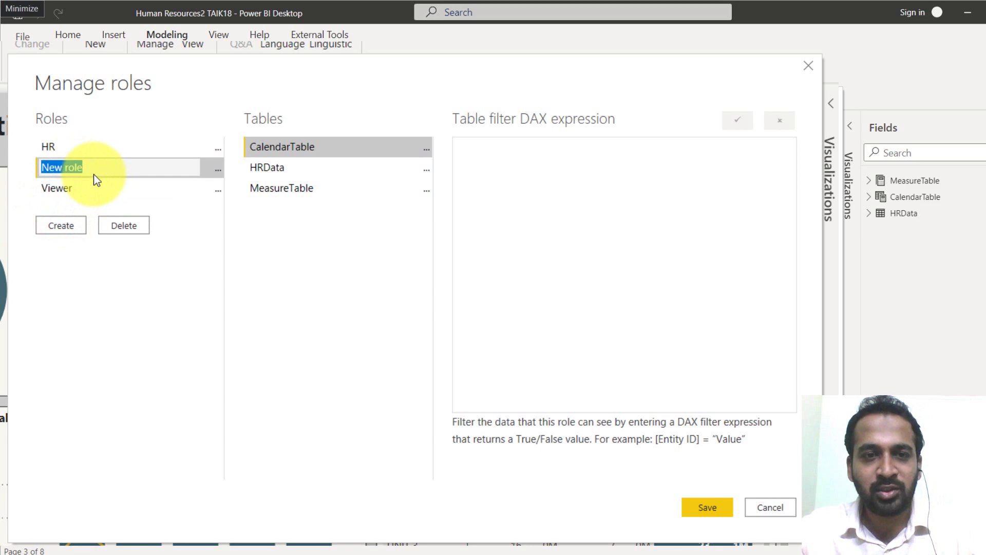
text(2ND USER)
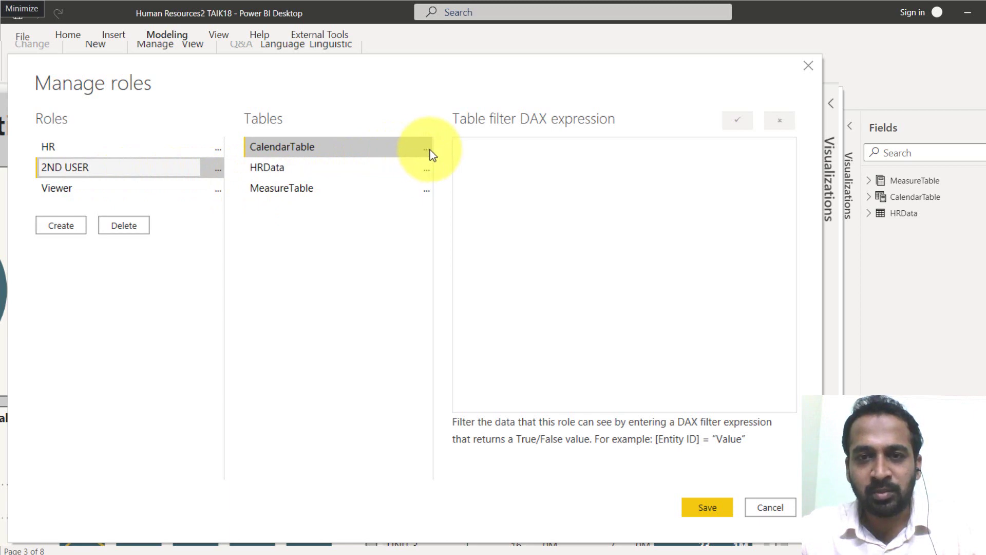
click(429, 172)
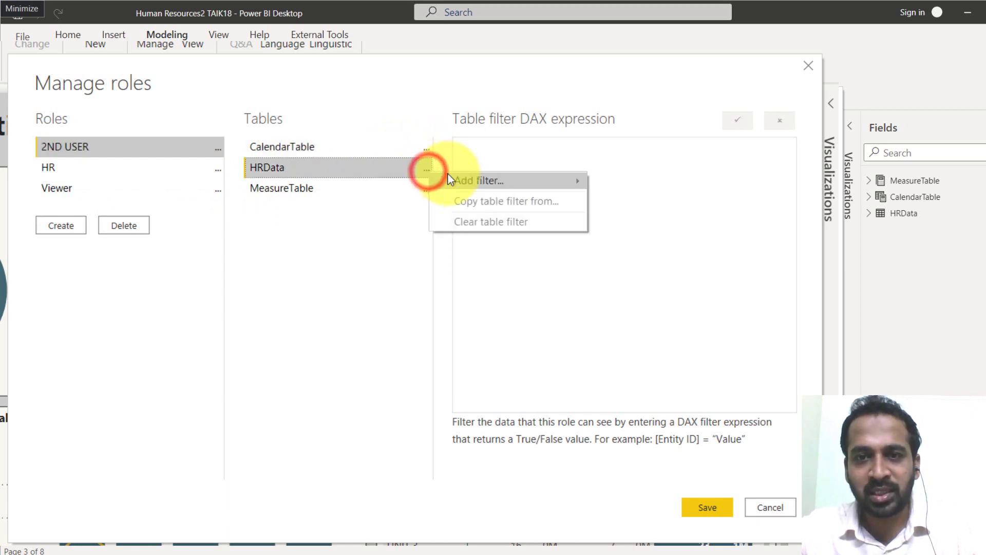
mouse_move(501, 181)
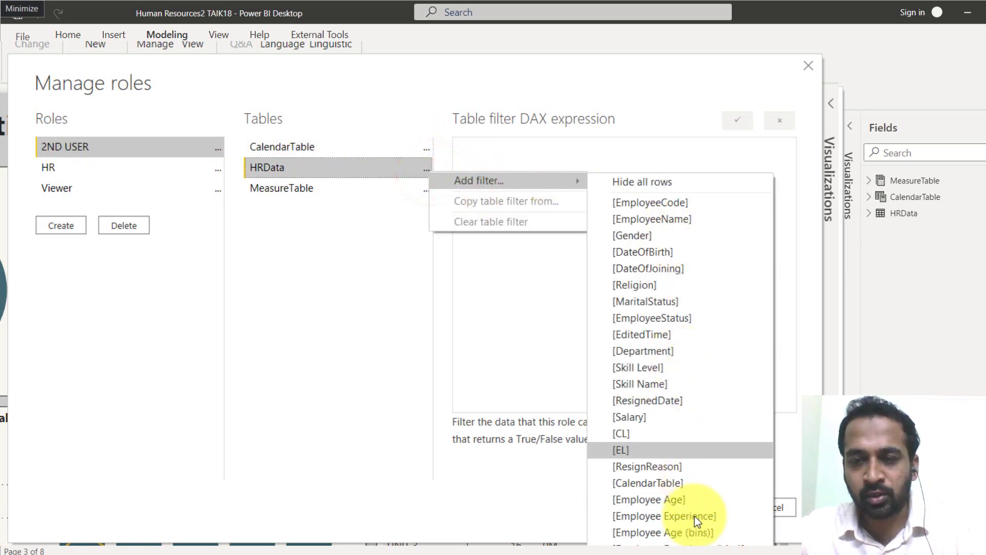
click(686, 319)
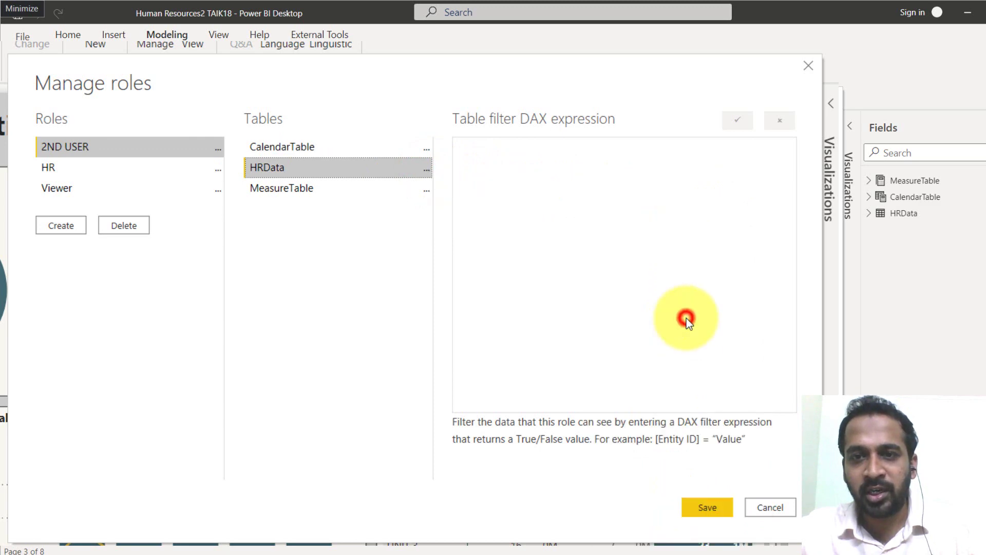
drag(460, 154, 588, 153)
click(626, 193)
double_click(587, 154)
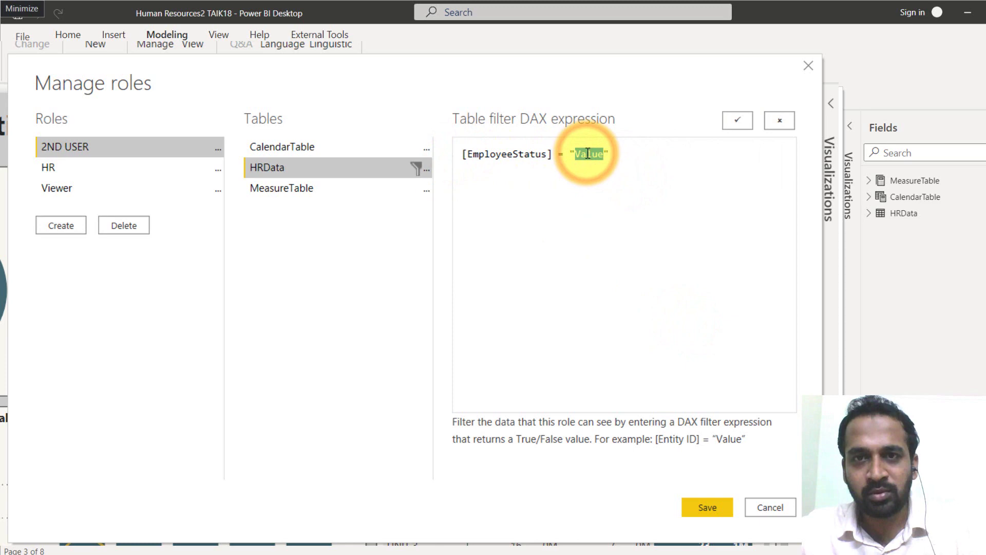
click(217, 153)
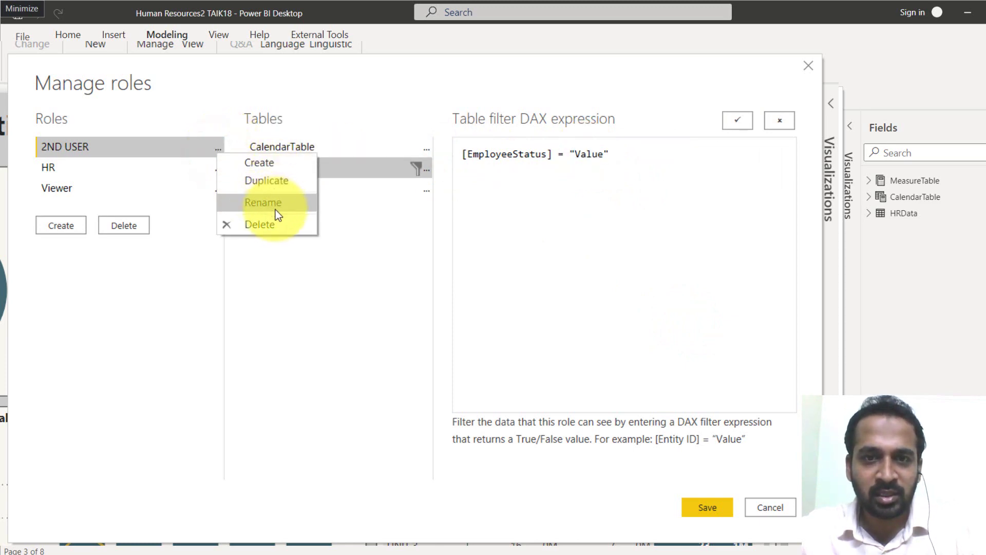
click(262, 225)
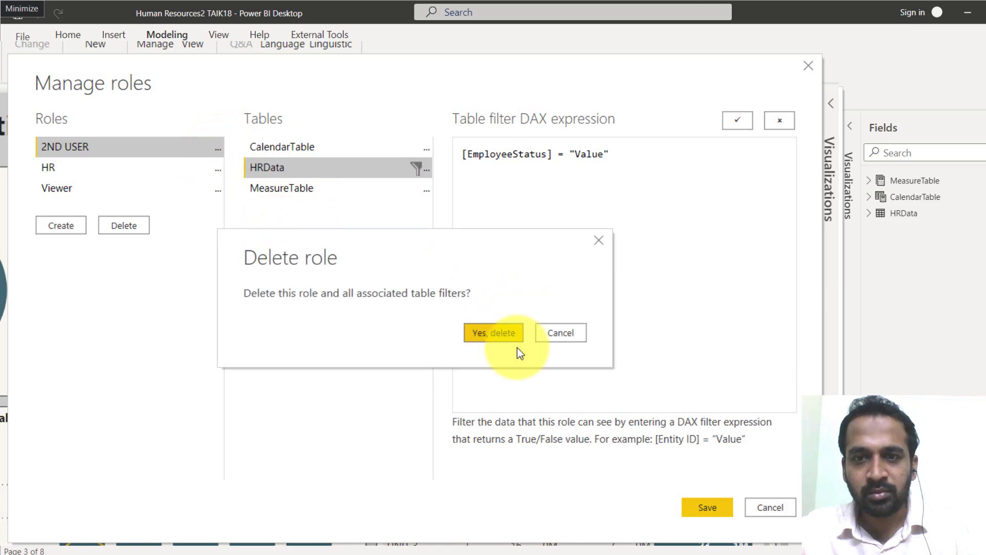
click(501, 335)
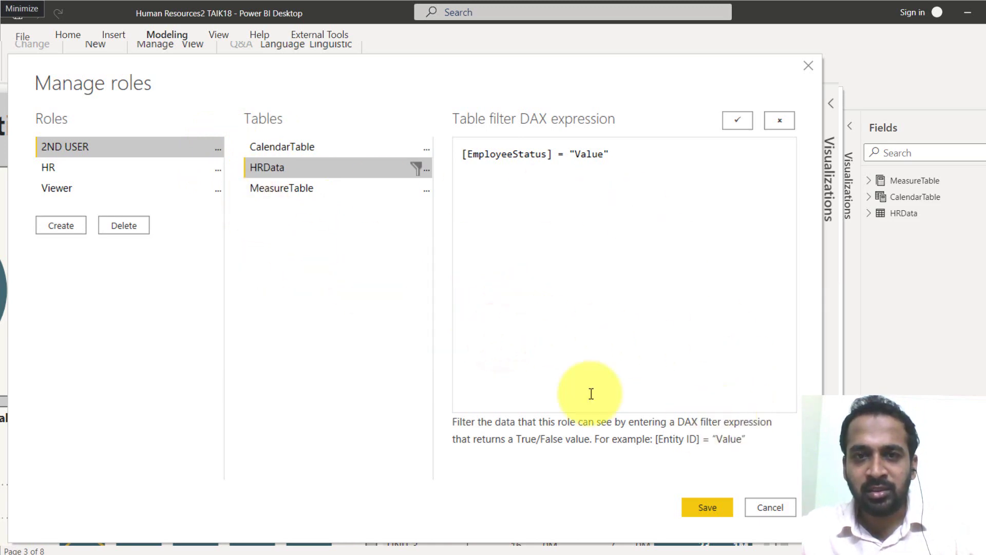
click(769, 507)
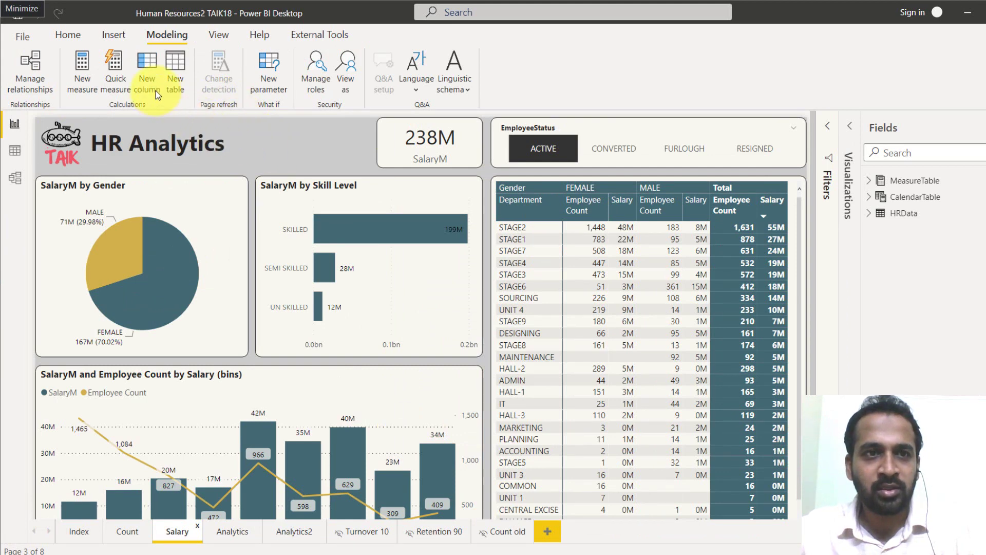
Launch Tabular Editor on the Human Resources model from External Tools
click(319, 35)
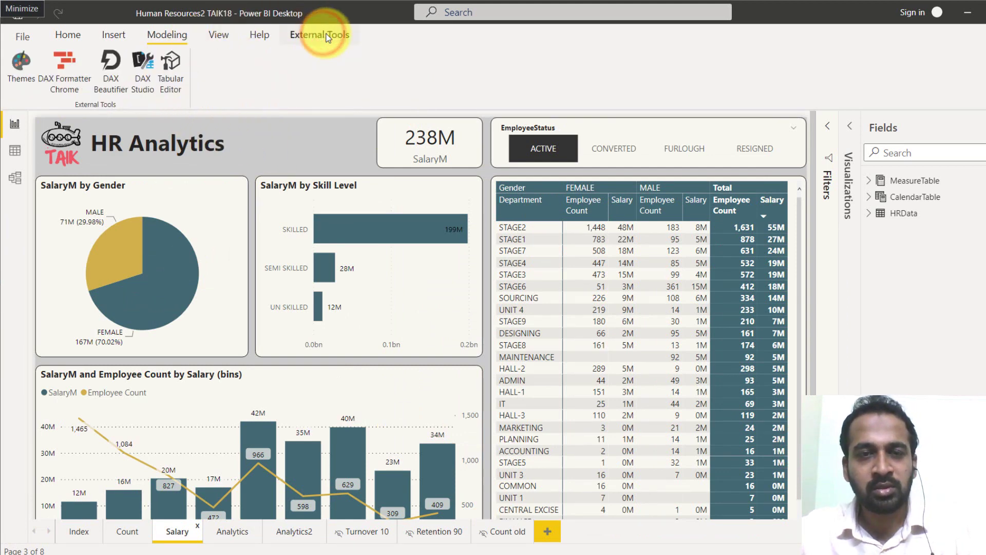
click(171, 73)
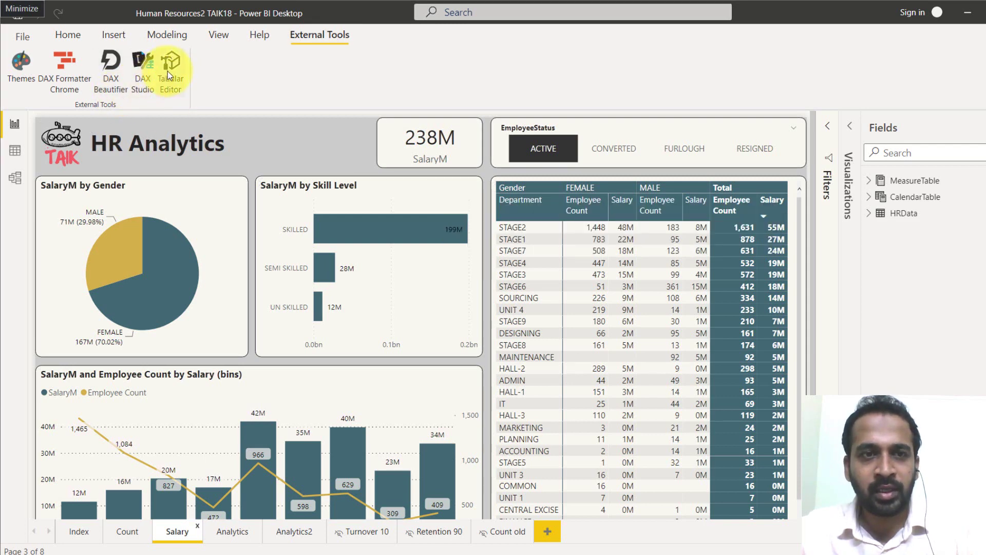
click(172, 68)
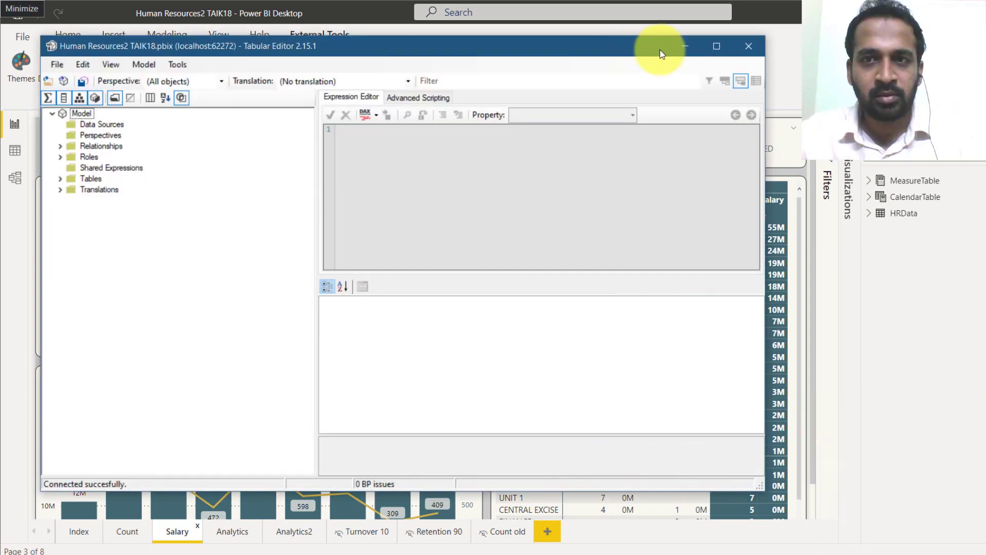
Expand Roles, Tables and HRData in the tree and select the Salary column
click(716, 46)
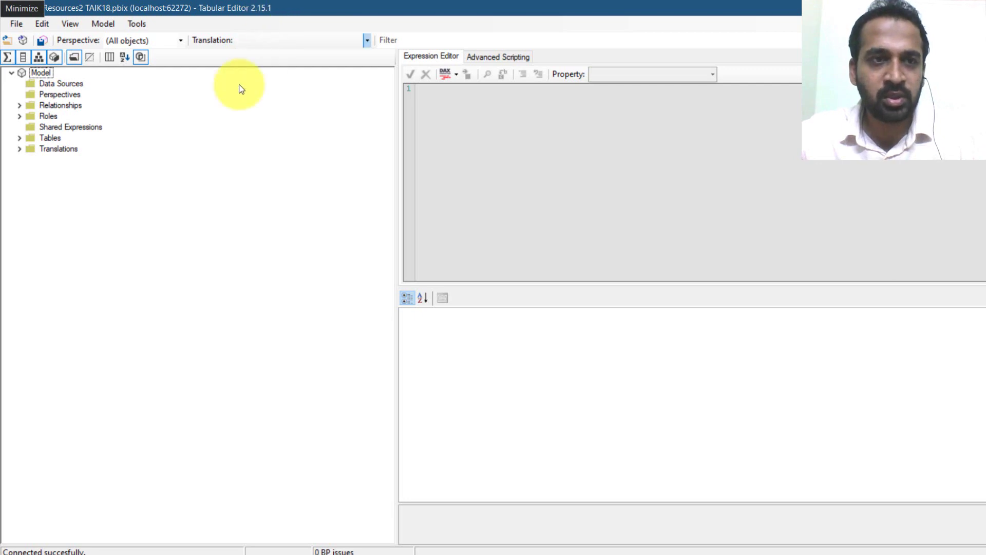
click(85, 148)
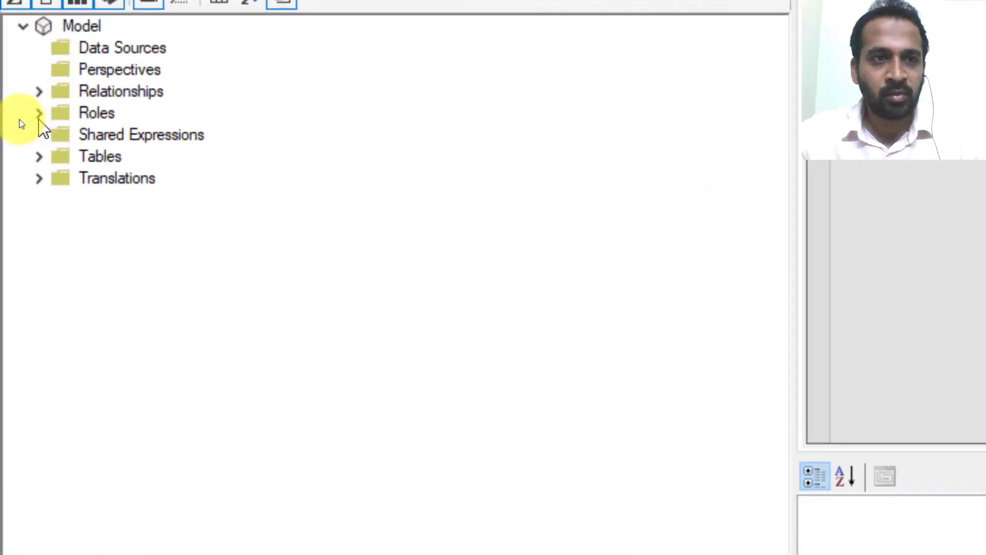
click(19, 115)
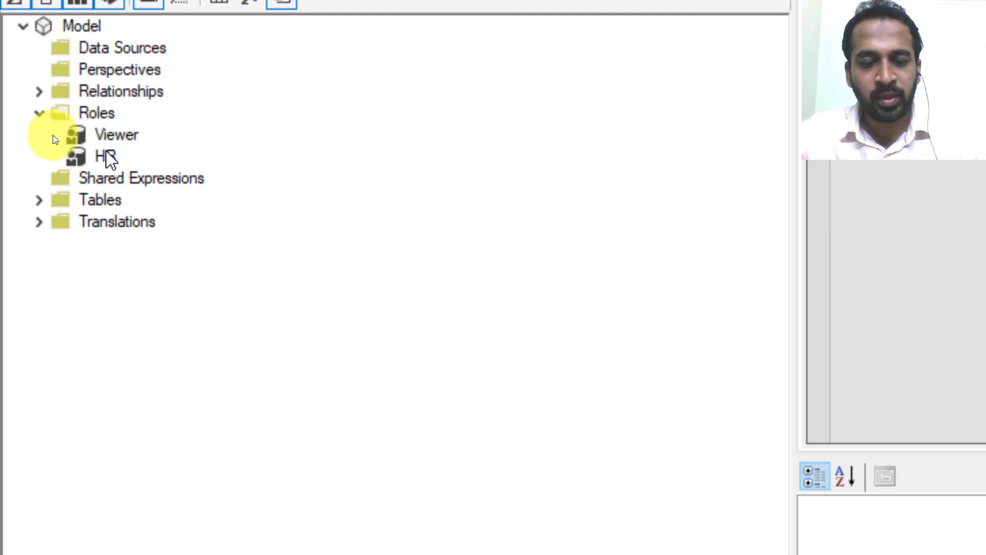
click(39, 199)
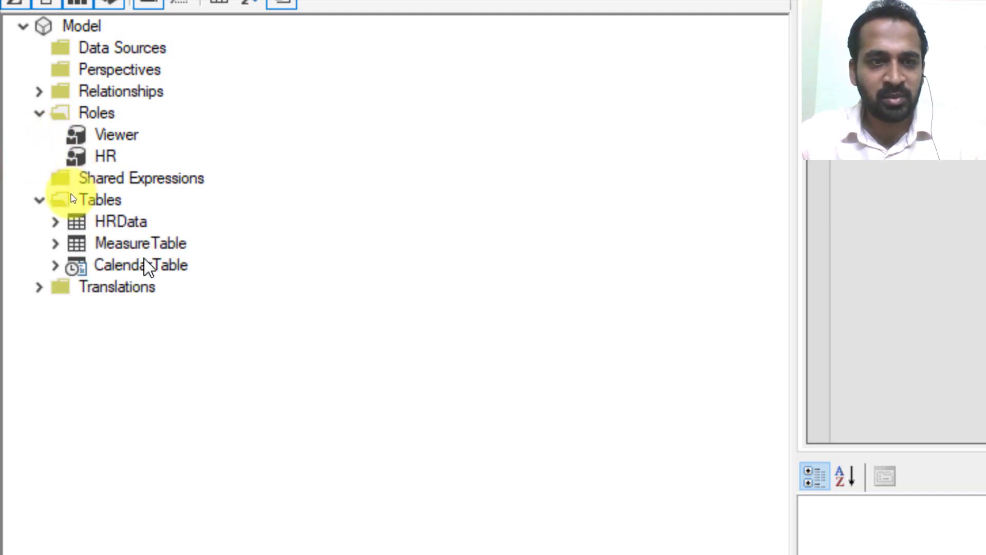
click(56, 222)
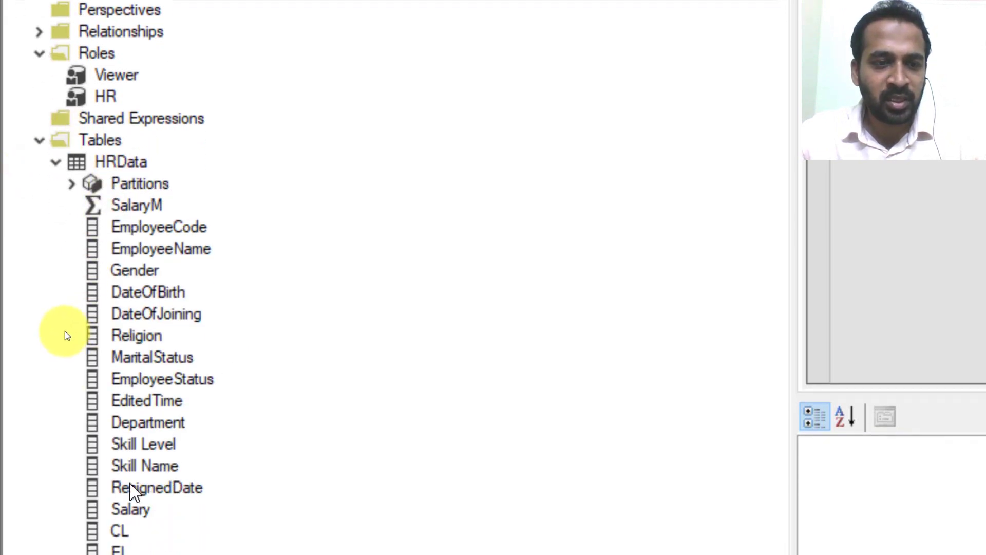
click(131, 510)
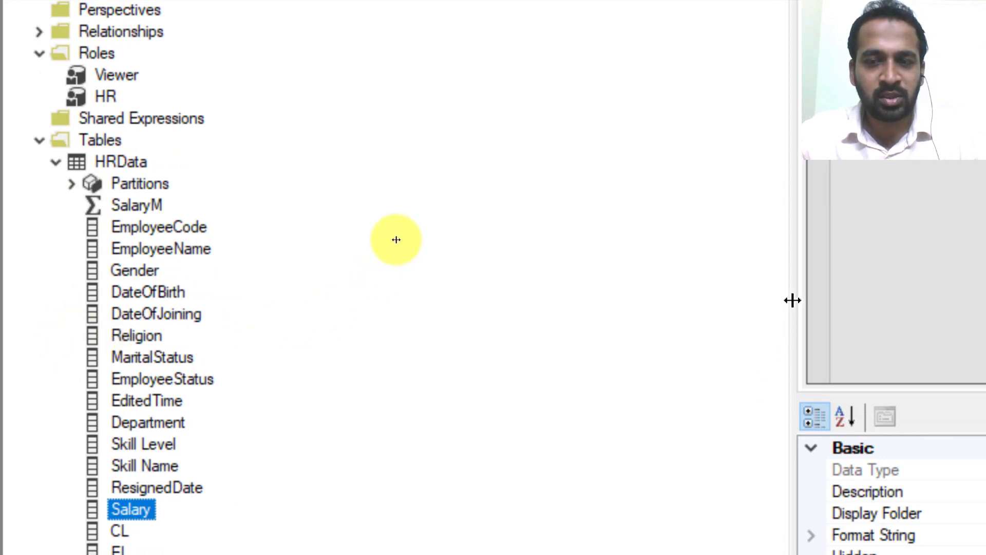
Set Salary's Object Level Security to None for Viewer, leaving HR at Default
drag(802, 308, 296, 311)
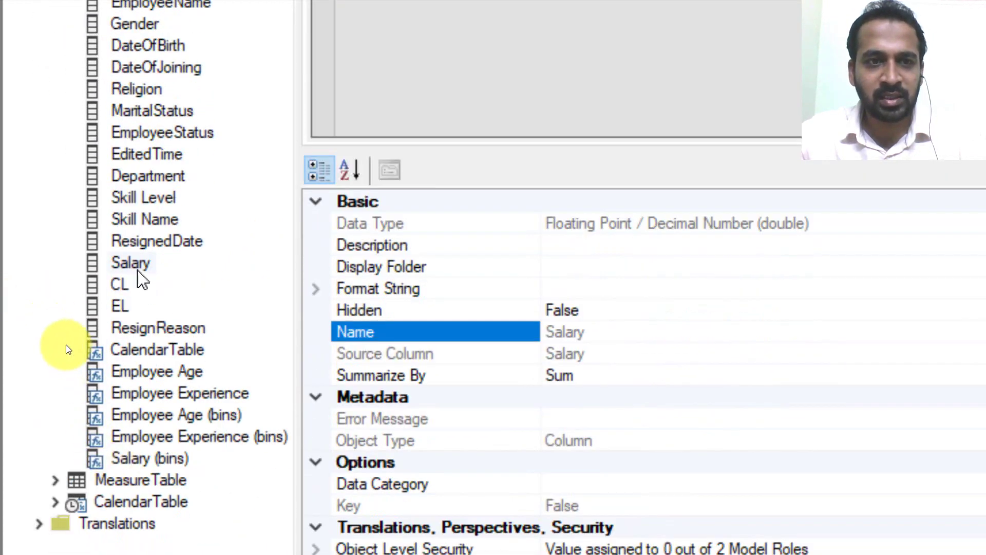
click(131, 264)
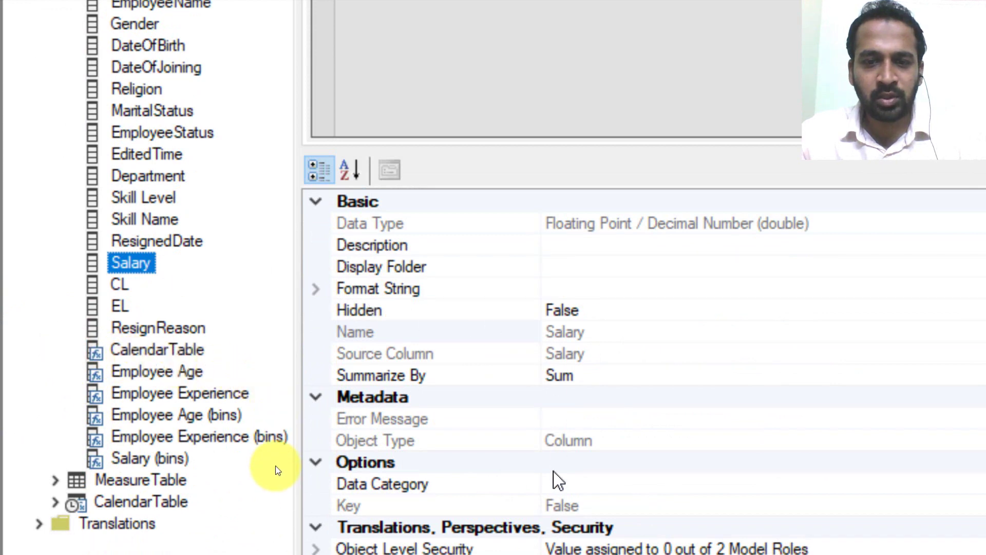
scroll(536, 462, down, 3)
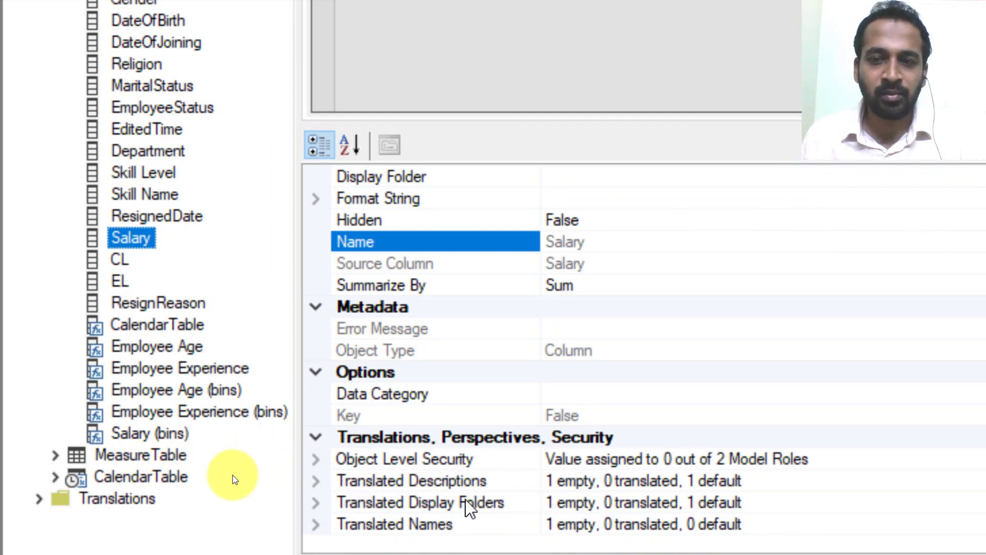
click(317, 459)
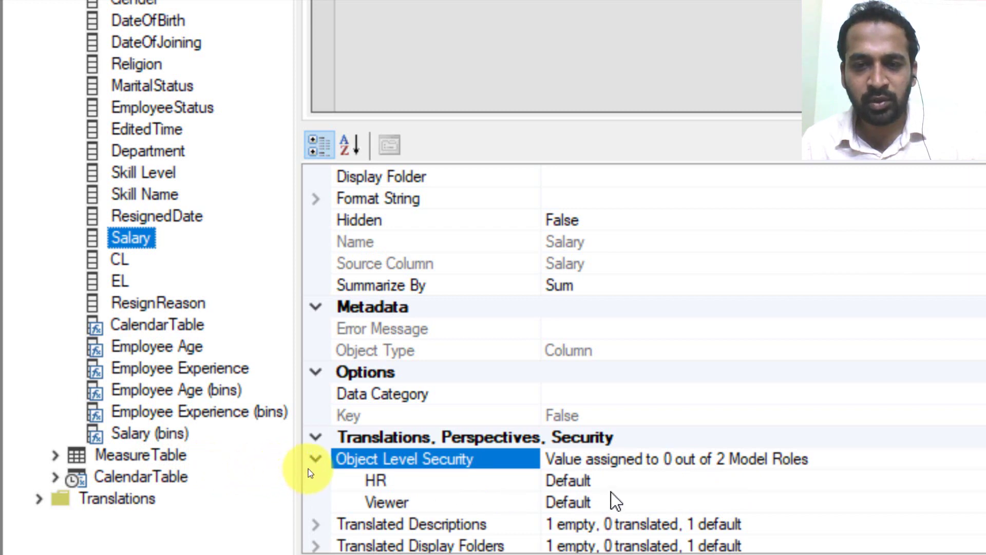
click(386, 501)
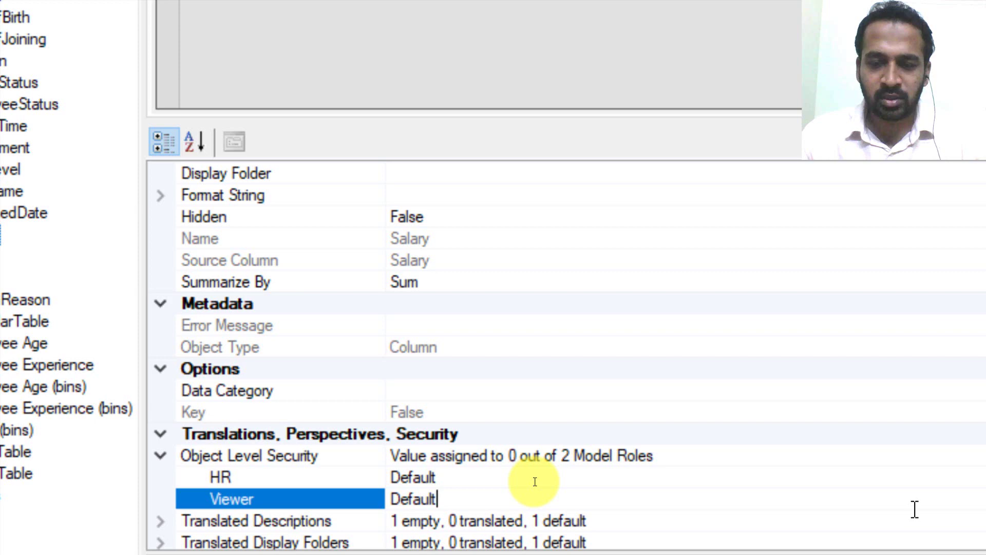
key(alt+Down)
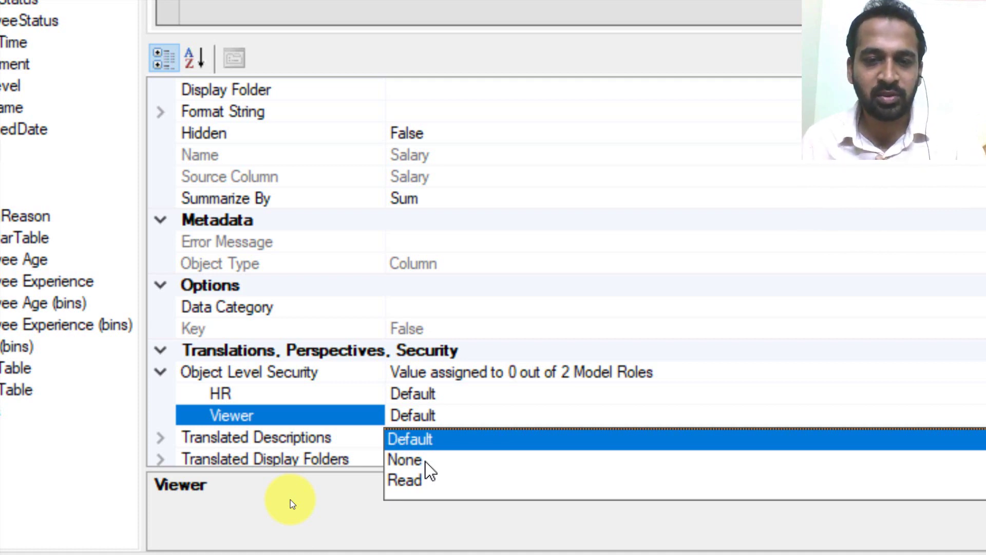
click(426, 461)
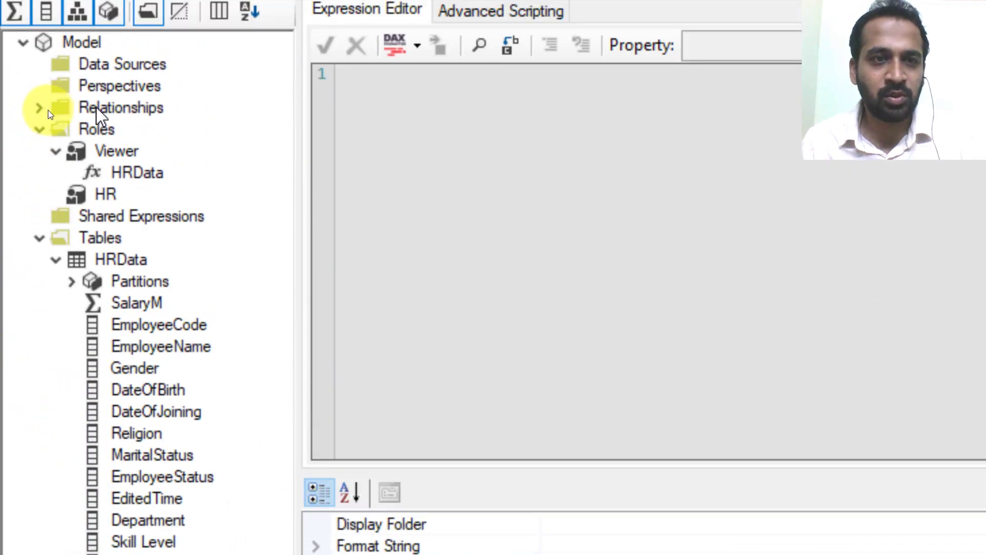
Check the Viewer role's HRData OLS column permissions, then return to Power BI Desktop
click(125, 174)
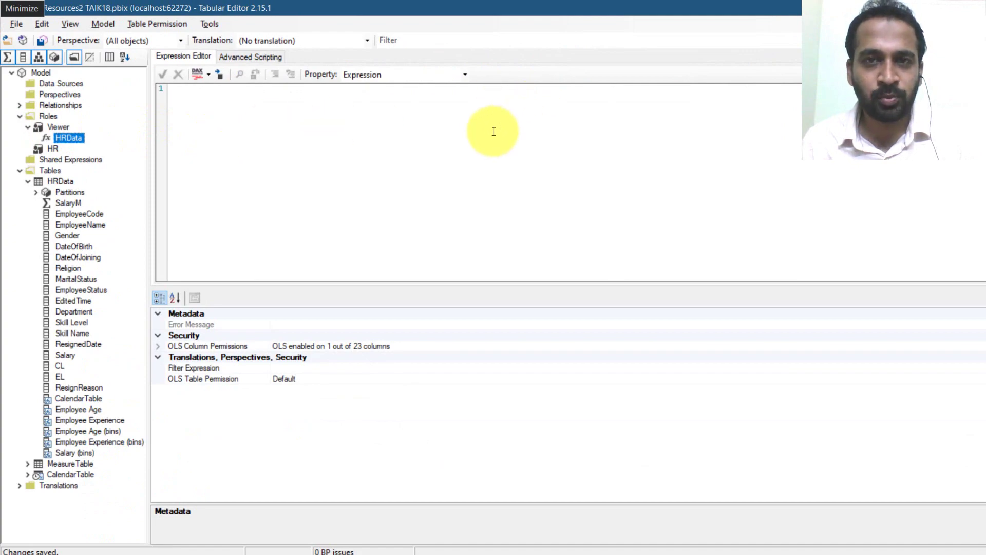
key(alt+Tab)
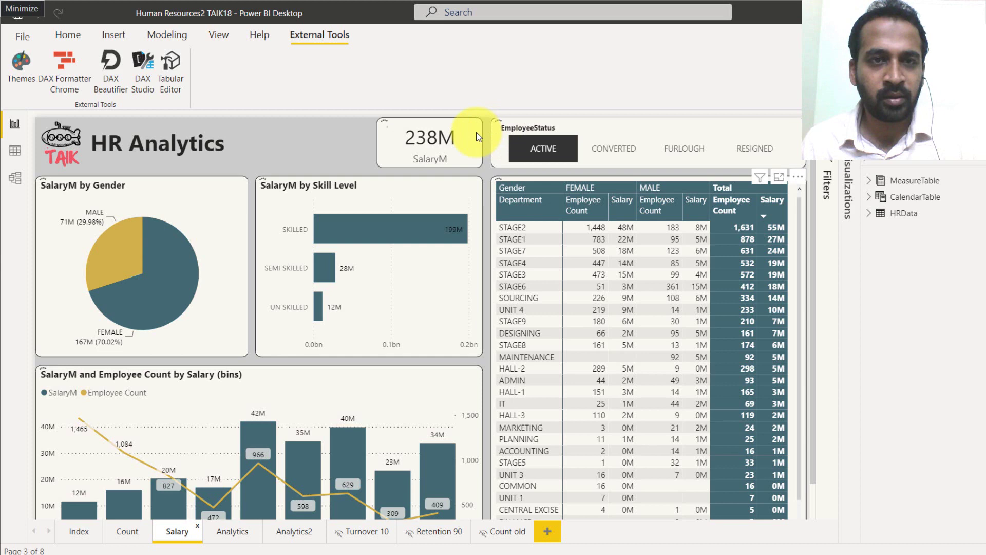
click(170, 33)
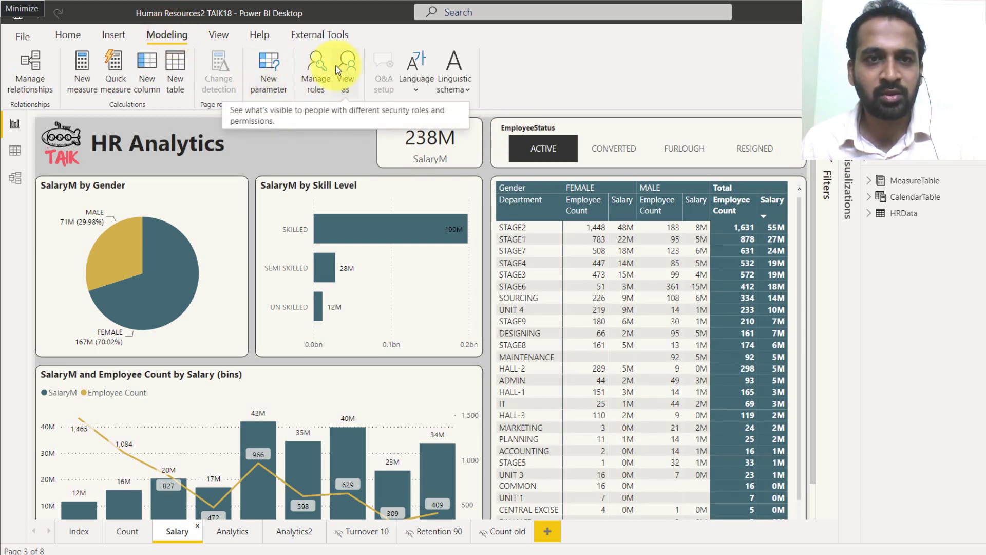
click(318, 68)
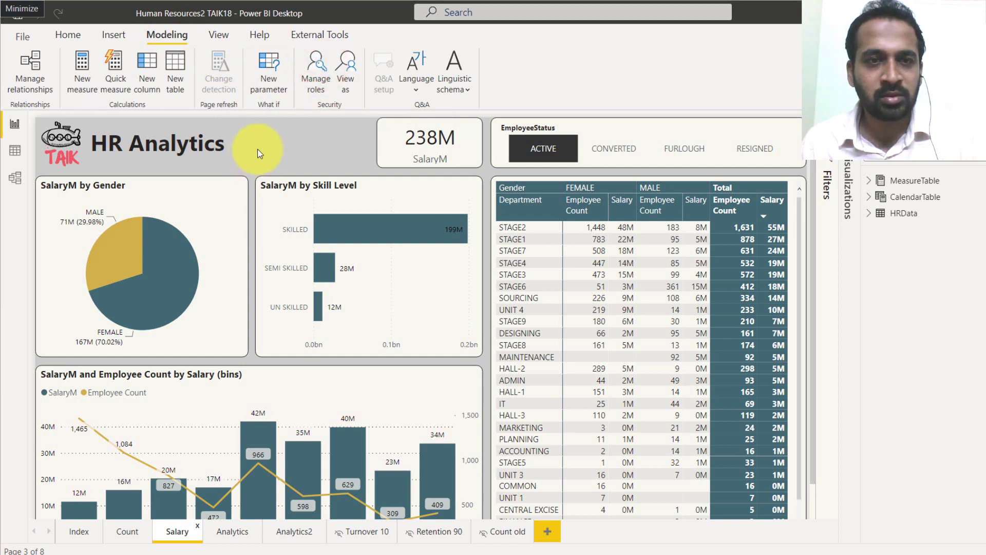
click(234, 162)
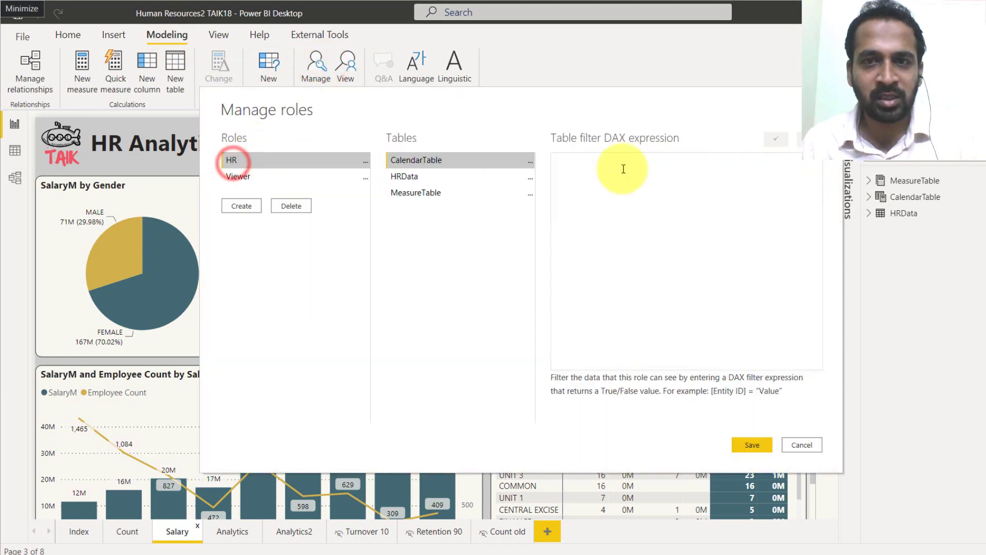
click(273, 177)
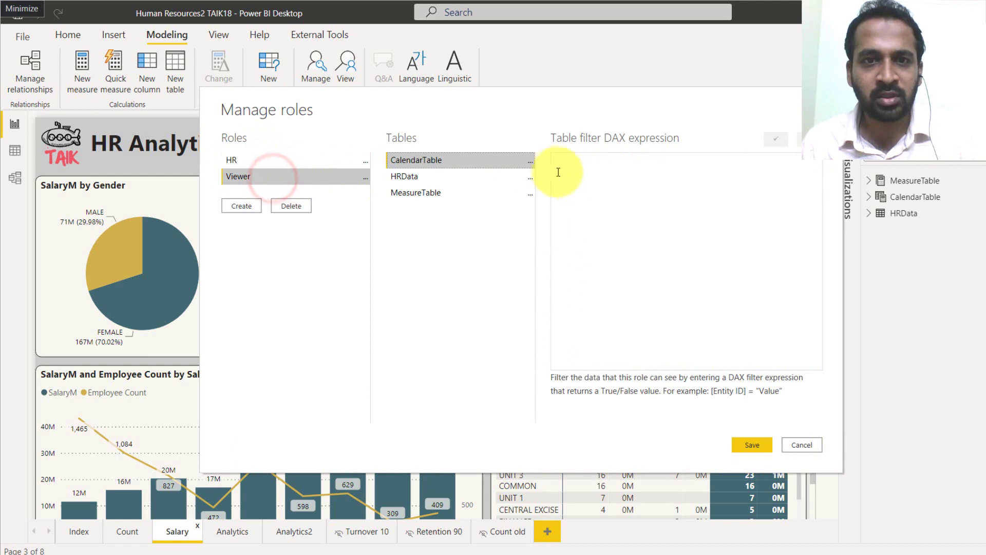
click(480, 182)
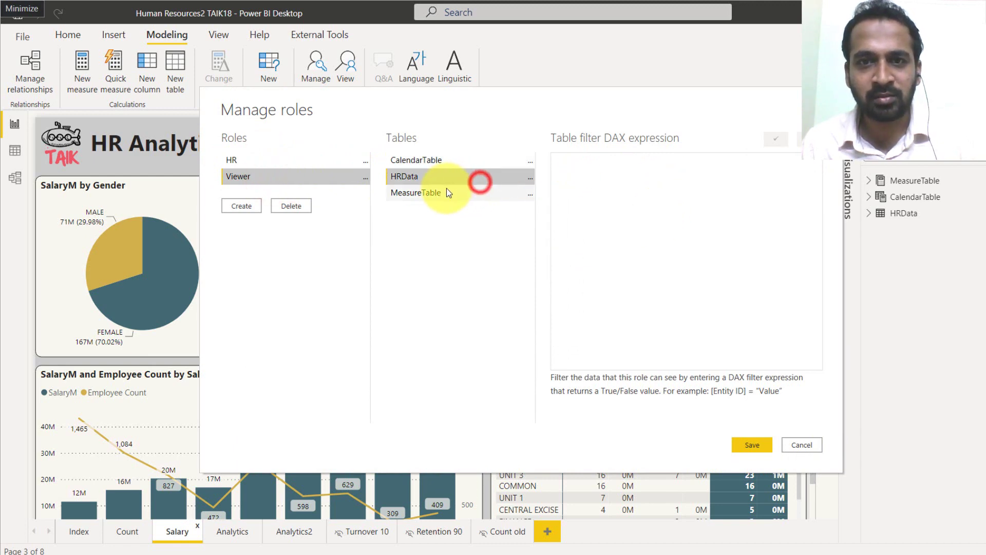
click(418, 195)
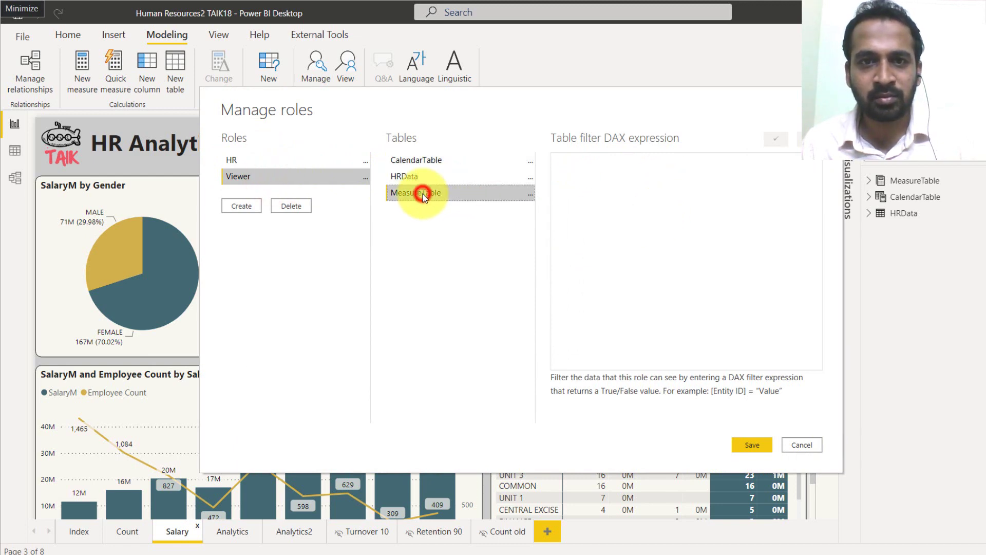
click(796, 448)
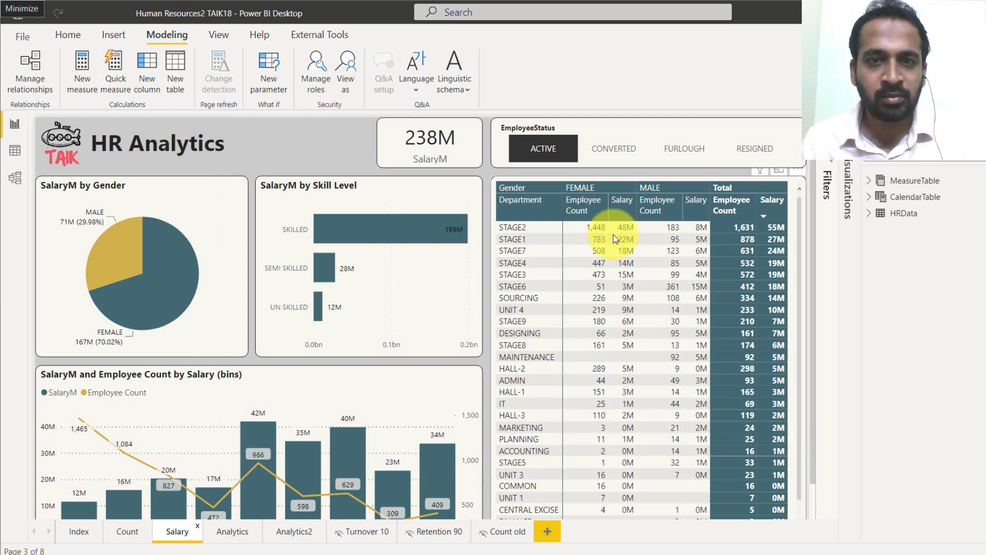
View the Salary page as the HR role, then stop viewing
click(256, 153)
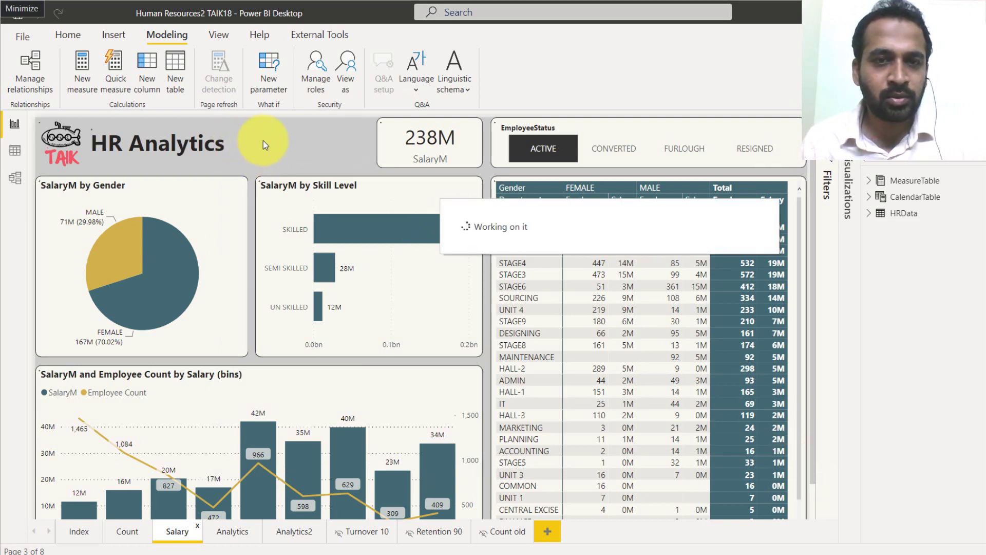
click(347, 67)
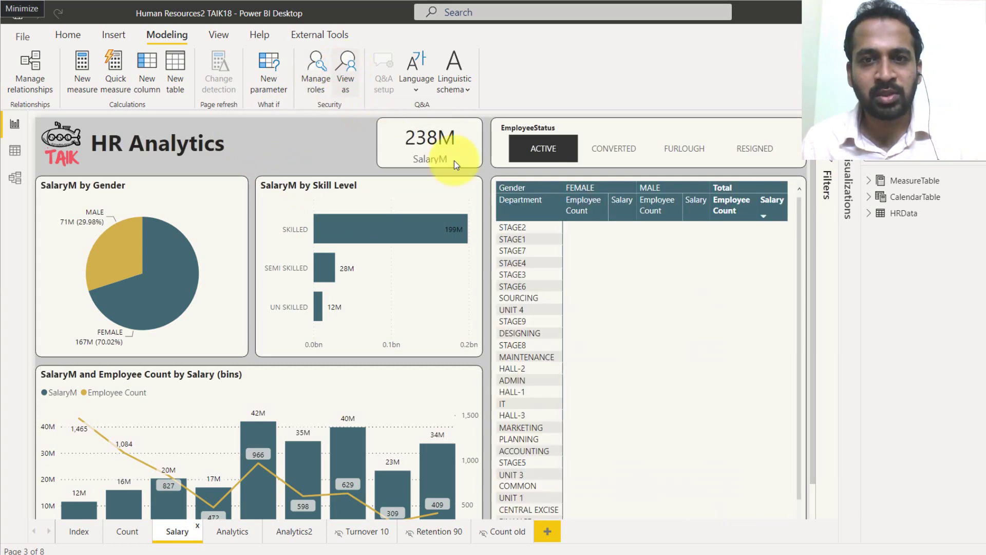
click(414, 236)
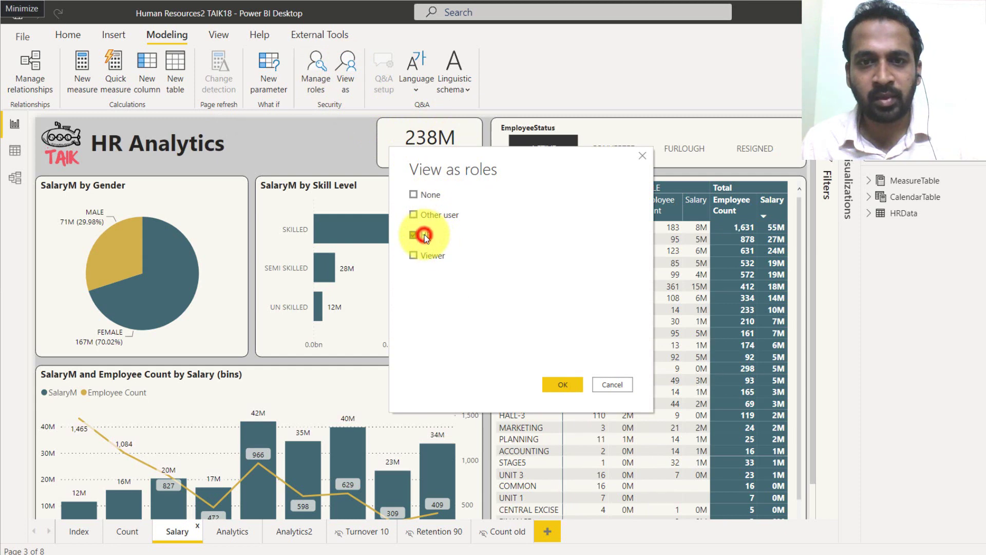
click(562, 384)
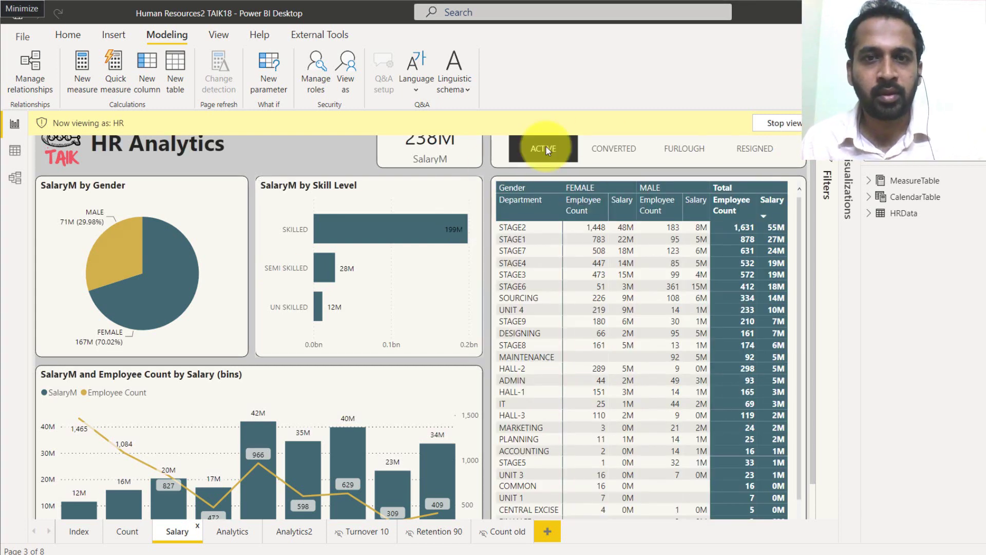
click(779, 124)
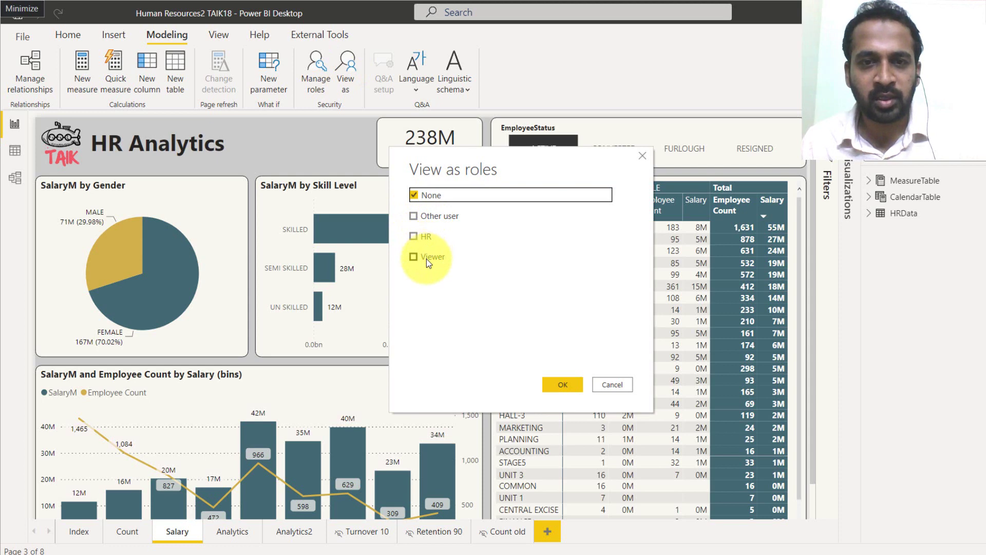
View as Viewer, expand HRData fields to see Salary missing, then stop viewing
click(414, 256)
click(563, 384)
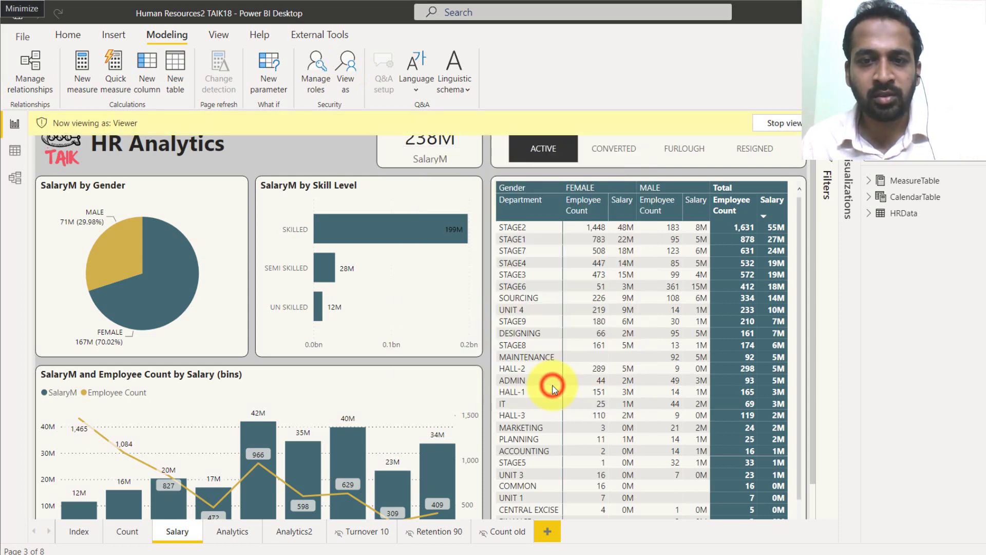
click(553, 390)
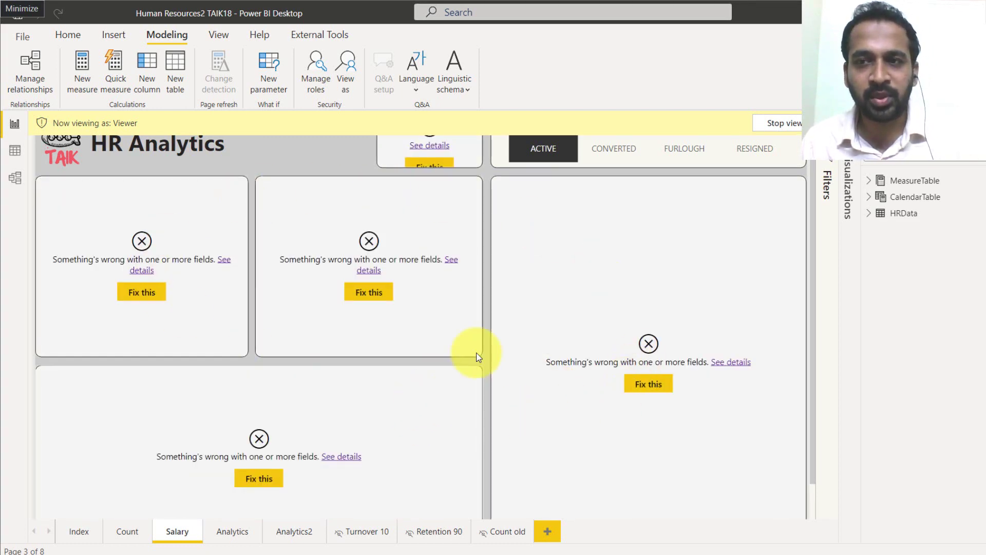
click(869, 214)
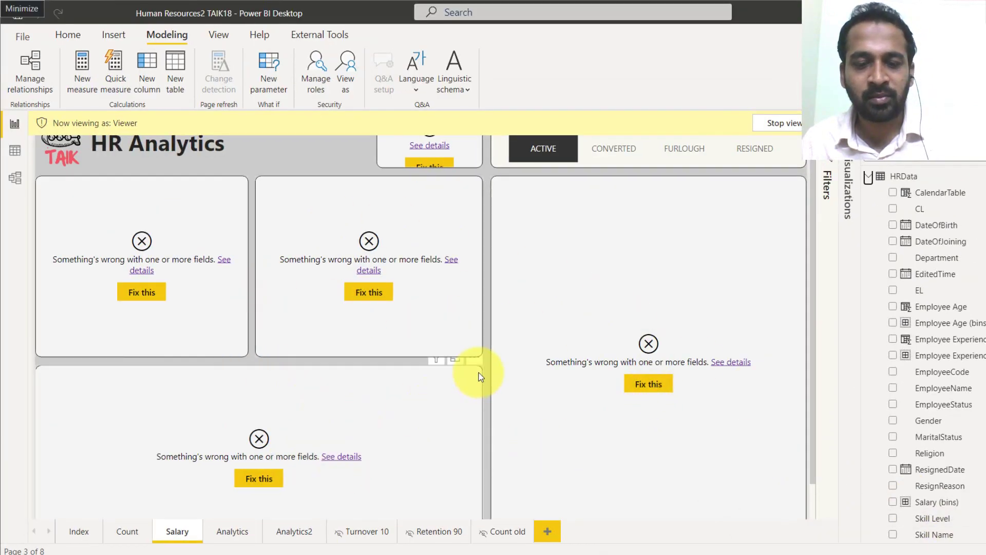
click(779, 124)
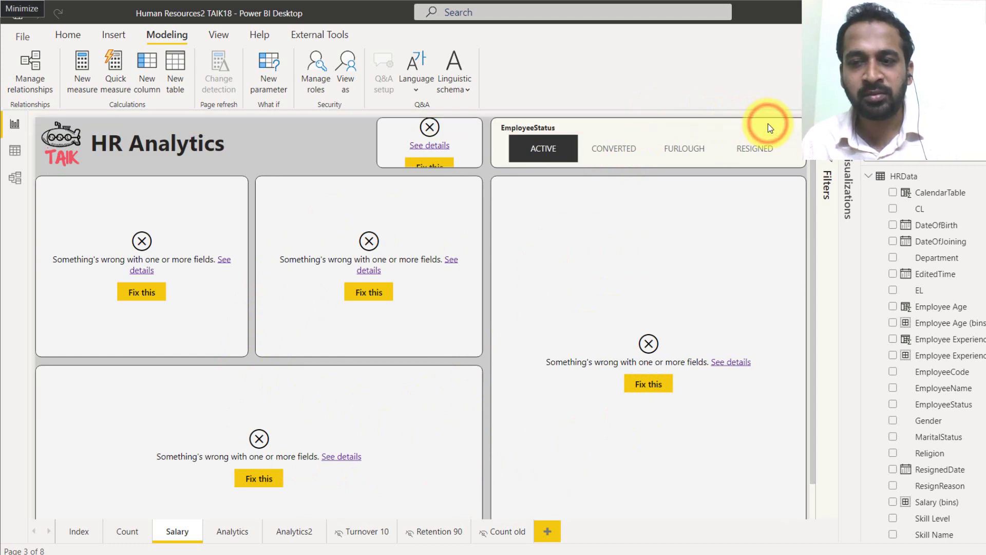